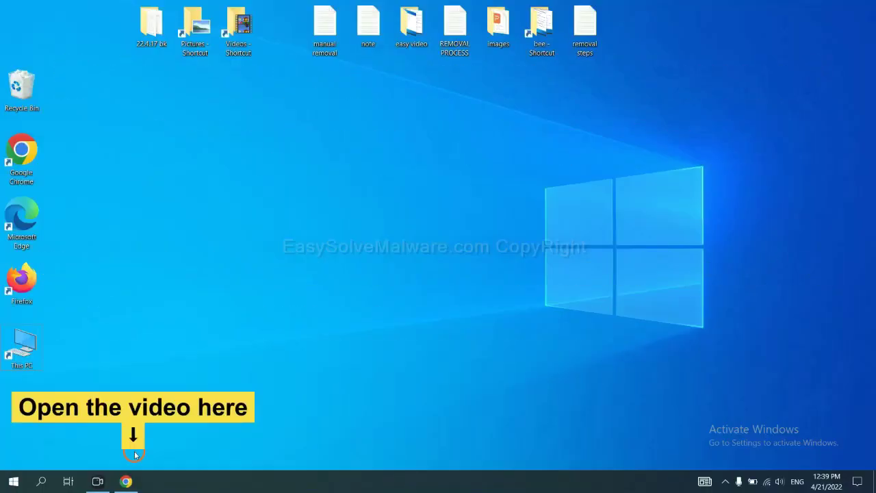
# - From the video description, open the easysolvemalware.com removal guide and download the SpyHunter for Windows installer
pyautogui.click(134, 481)
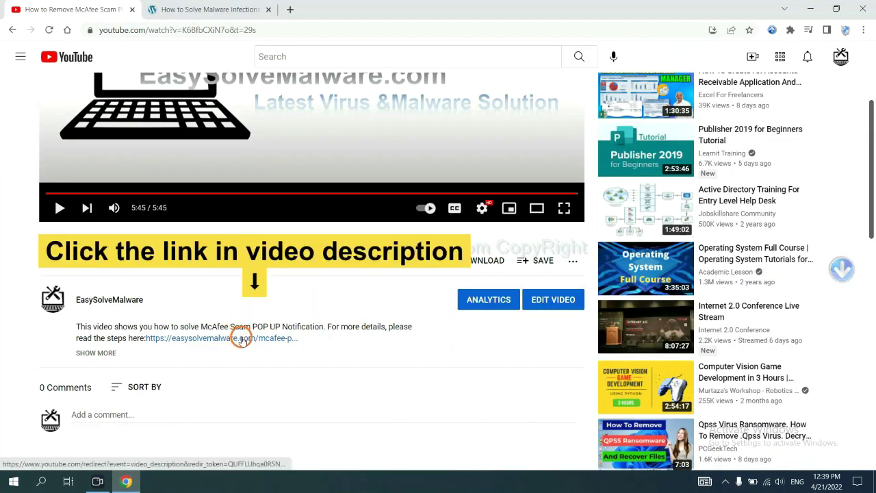
pyautogui.click(241, 339)
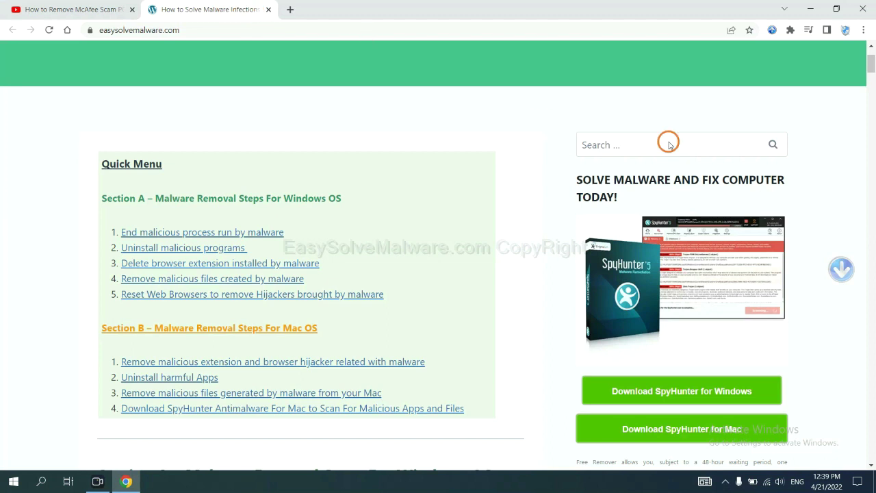
pyautogui.scroll(-3, 870, 228)
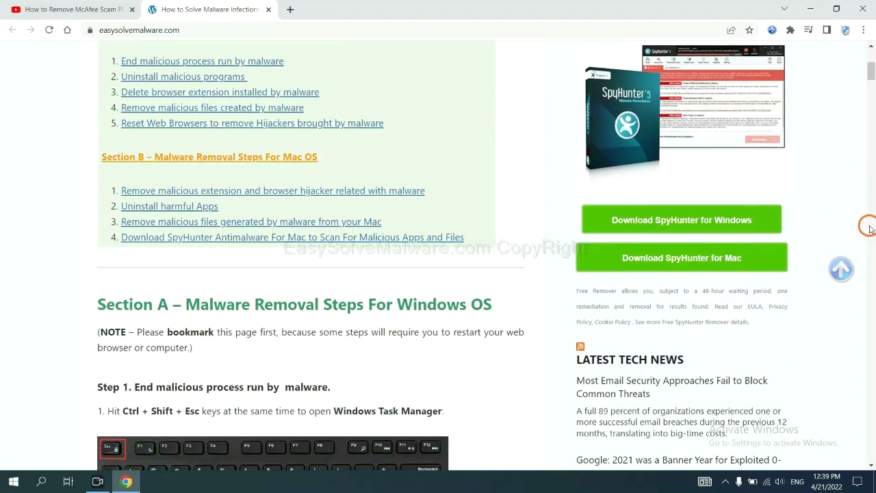
pyautogui.click(744, 219)
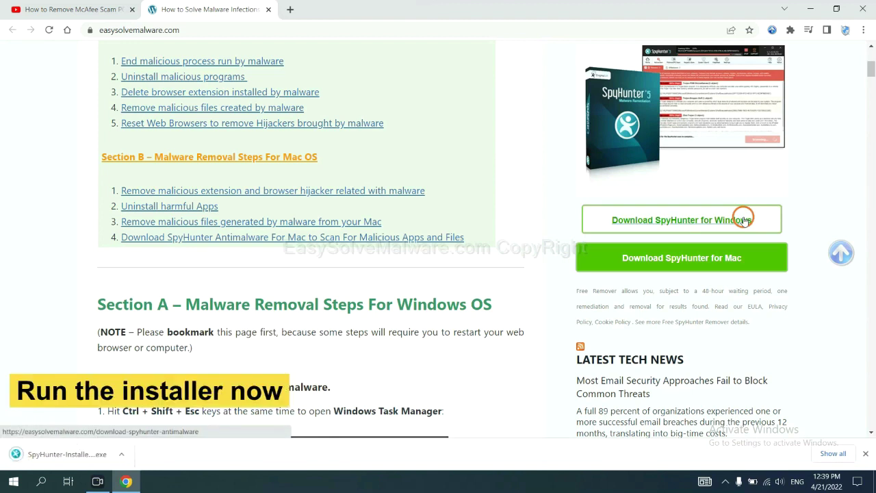
# - Run the SpyHunter installer in English, accept the EULA, install SpyHunter 5 and finish setup
pyautogui.click(54, 455)
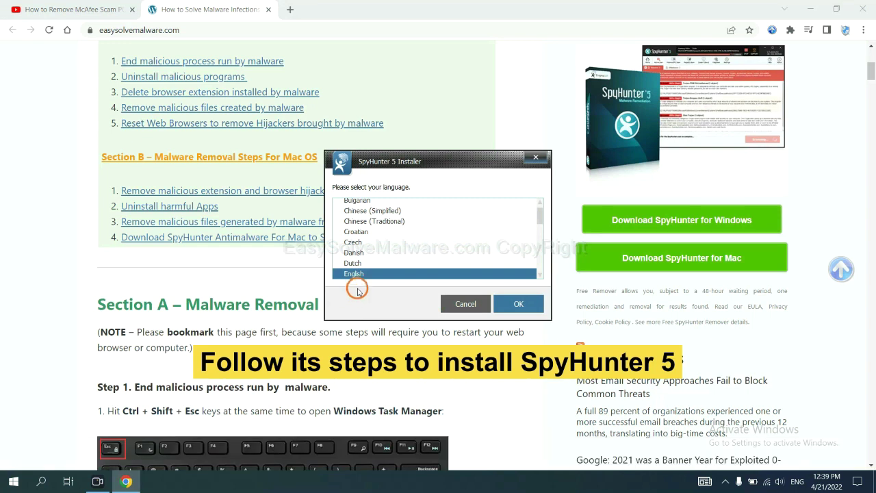
pyautogui.click(510, 303)
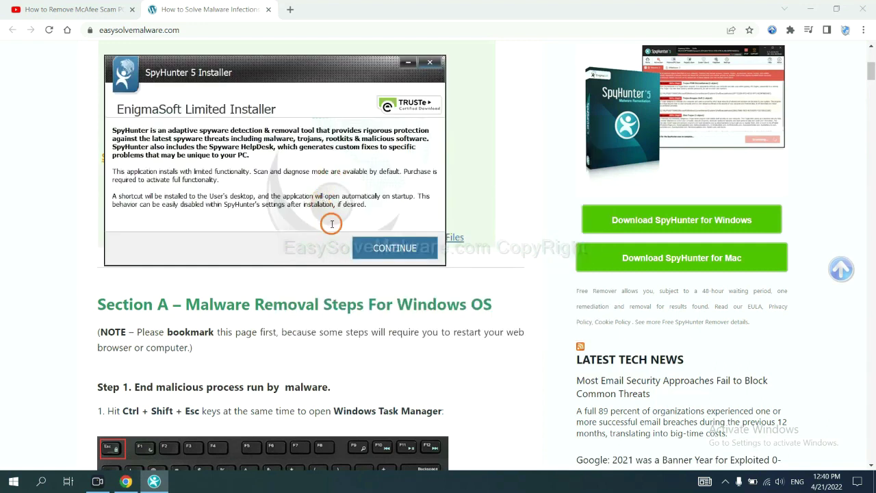
pyautogui.click(374, 250)
pyautogui.click(282, 219)
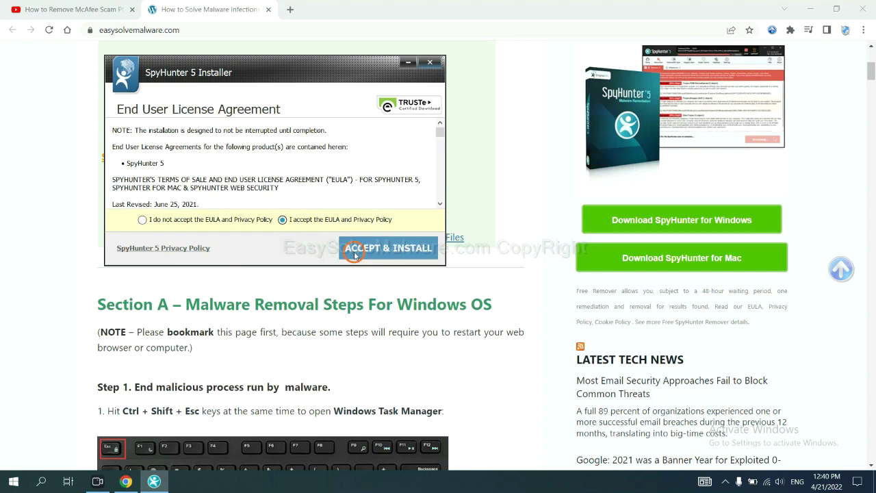
pyautogui.click(355, 252)
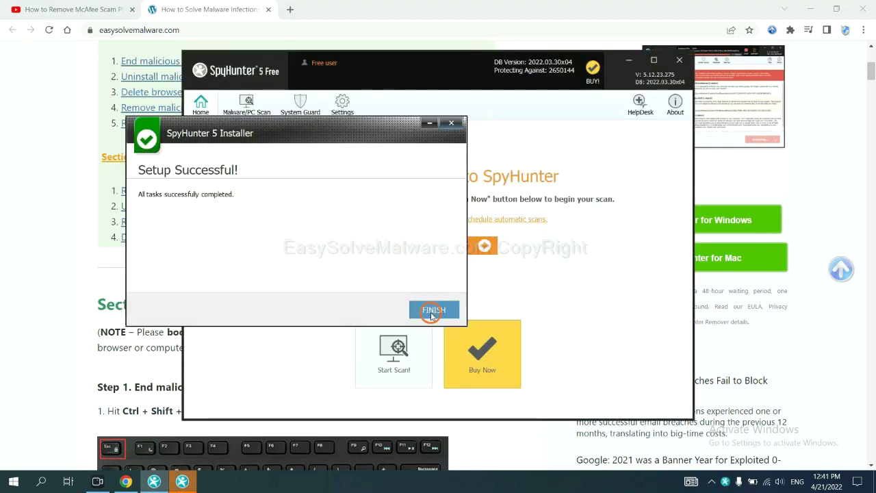
pyautogui.click(432, 310)
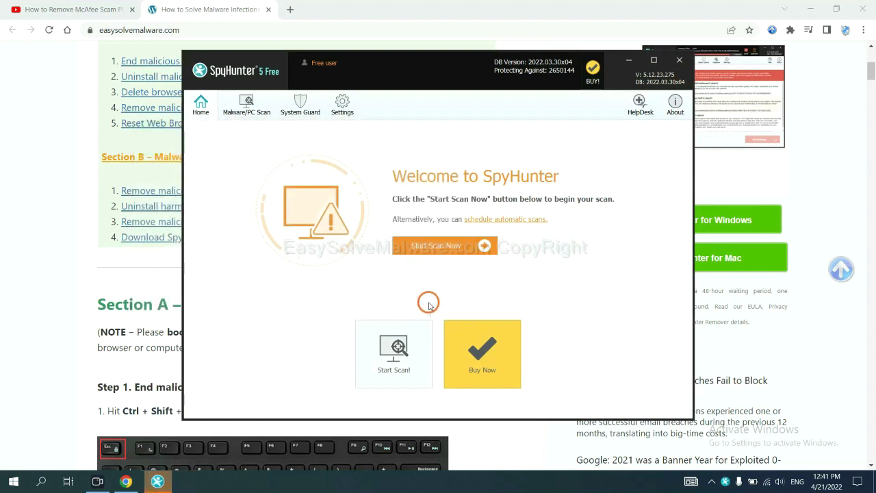
# - Run a SpyHunter malware scan and continue past the unknown remove360.bat startup object
pyautogui.click(432, 248)
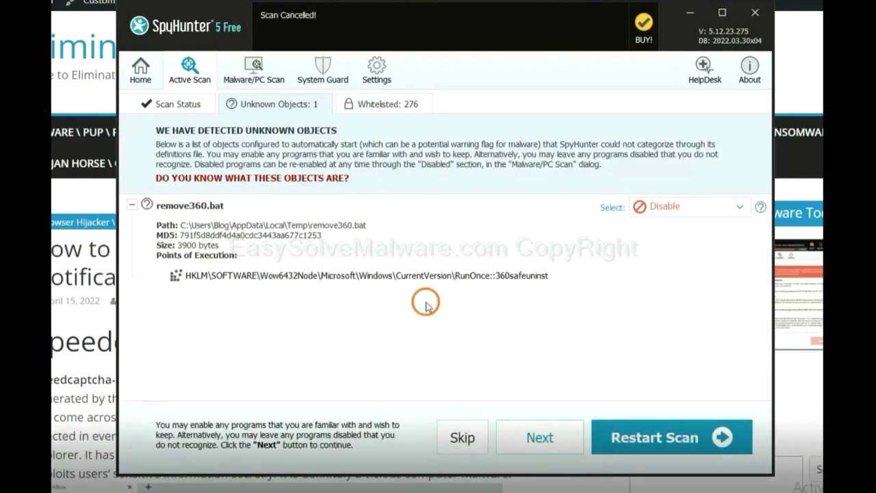
pyautogui.click(540, 440)
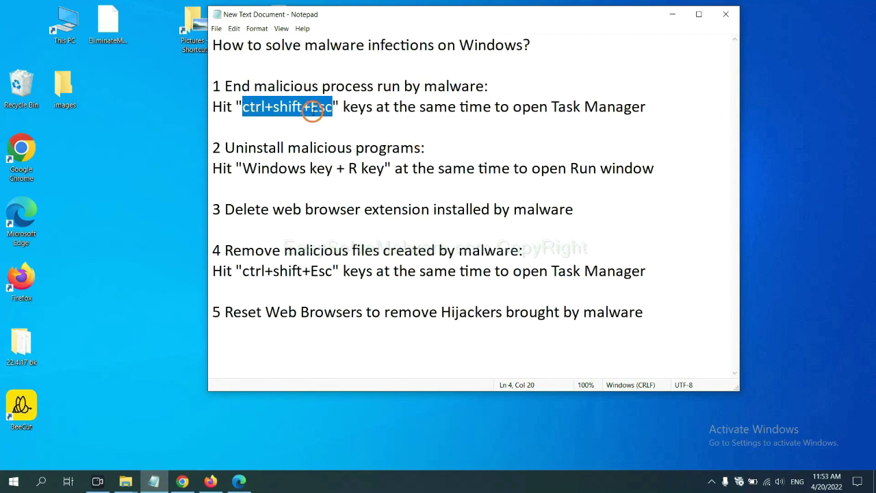
pyautogui.click(315, 109)
pyautogui.moveTo(315, 110); pyautogui.dragTo(244, 110)
pyautogui.hotkey('ctrl', 'shift', 'Escape')
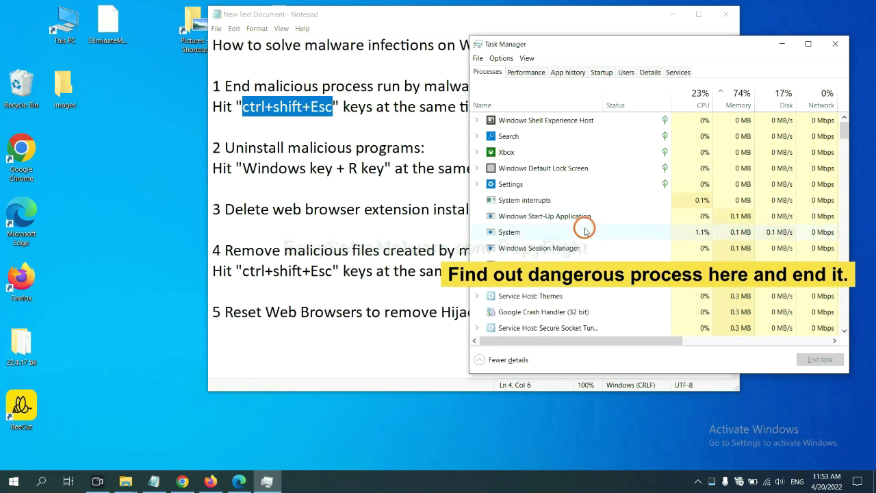
pyautogui.click(586, 232)
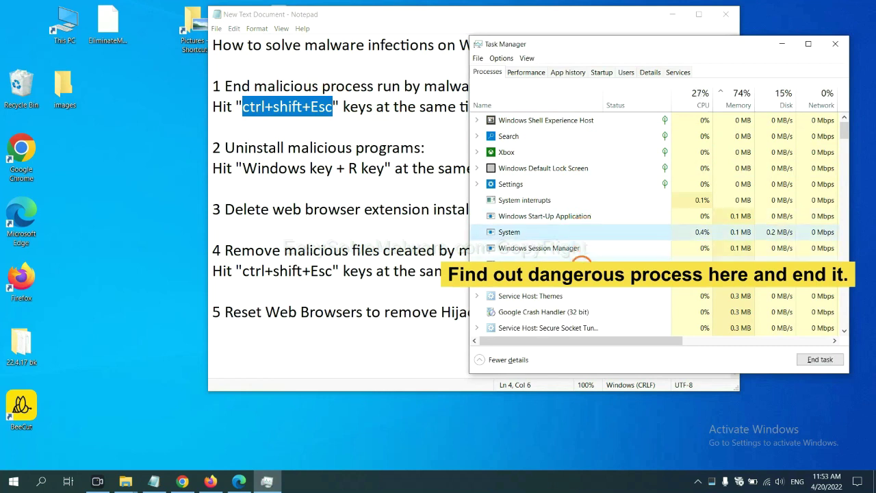
pyautogui.click(582, 264)
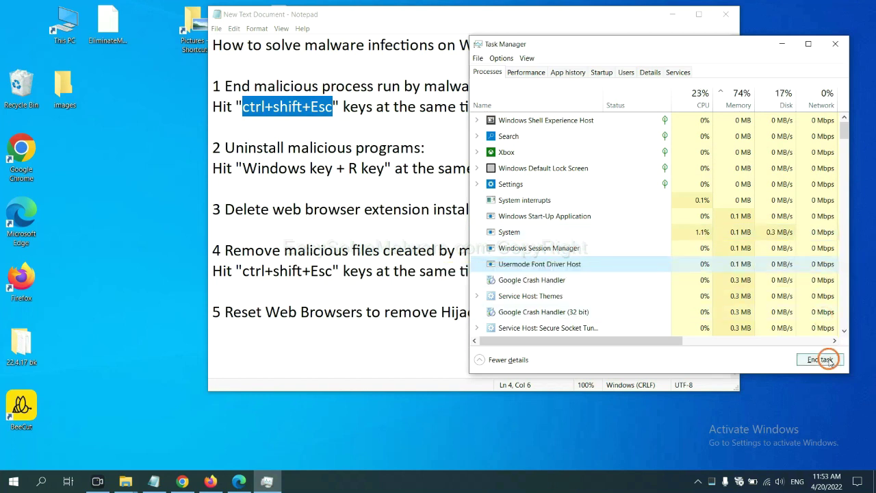
pyautogui.click(833, 46)
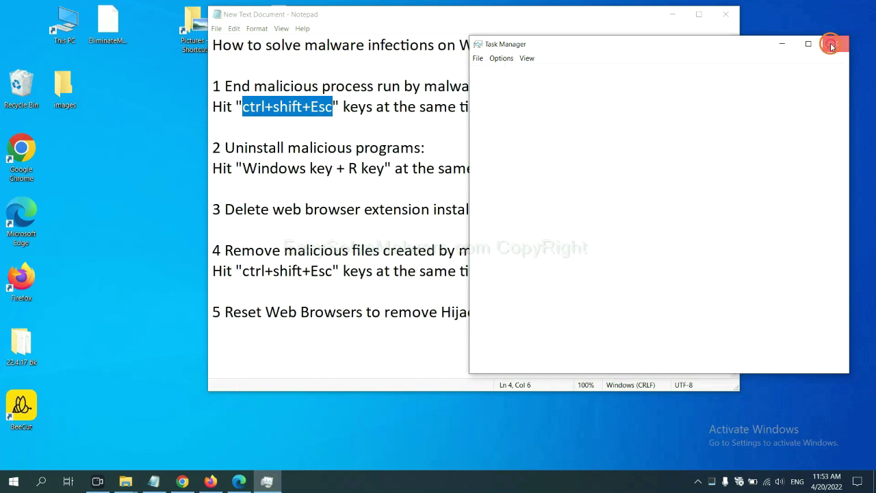
pyautogui.click(546, 188)
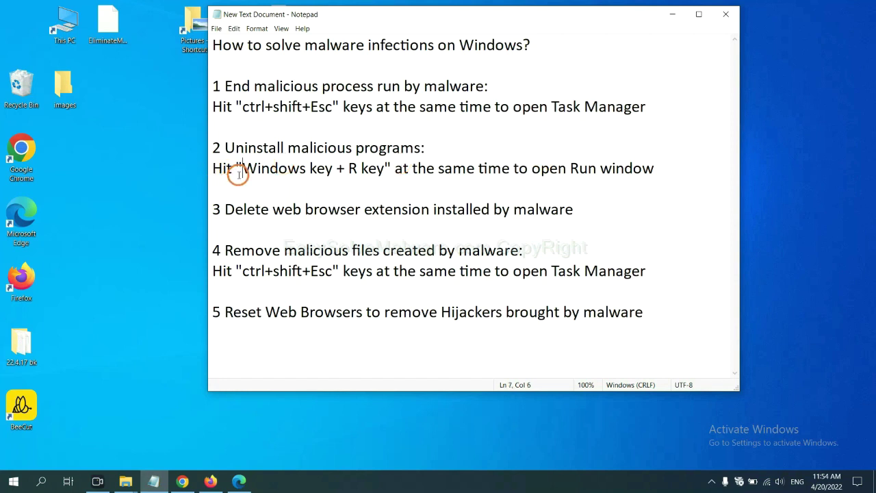
# - Following the notes, run the 'control panel' command from the Run dialog
pyautogui.moveTo(241, 170); pyautogui.dragTo(382, 177)
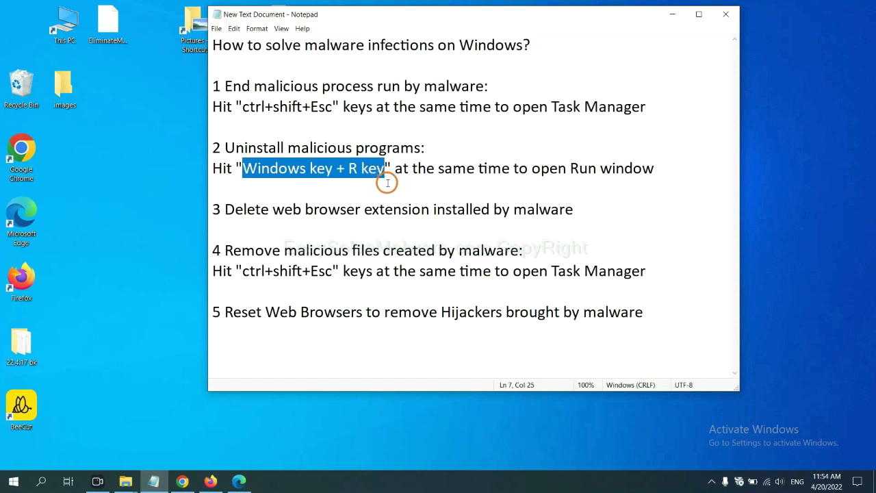
pyautogui.press('super+r')
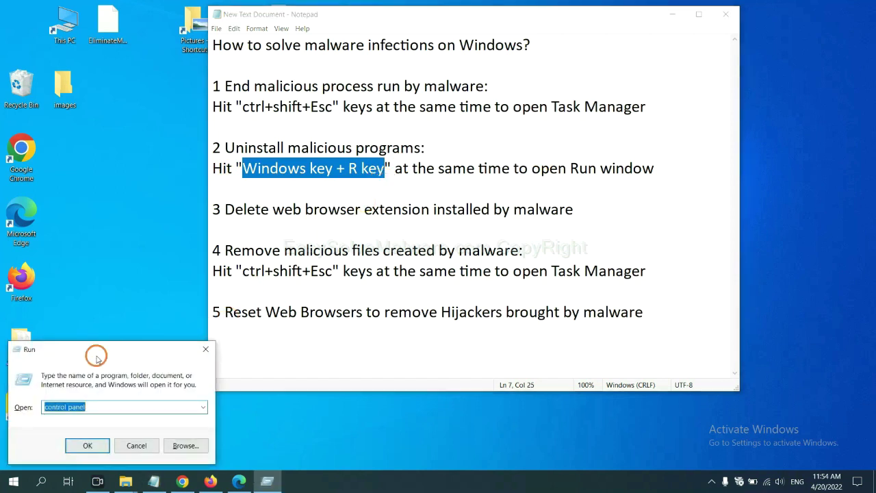
pyautogui.moveTo(102, 355); pyautogui.dragTo(669, 152)
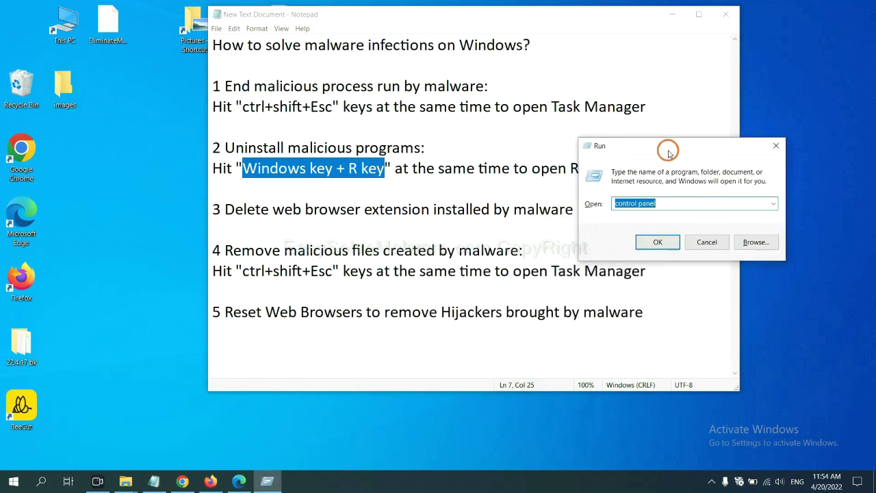
pyautogui.click(675, 202)
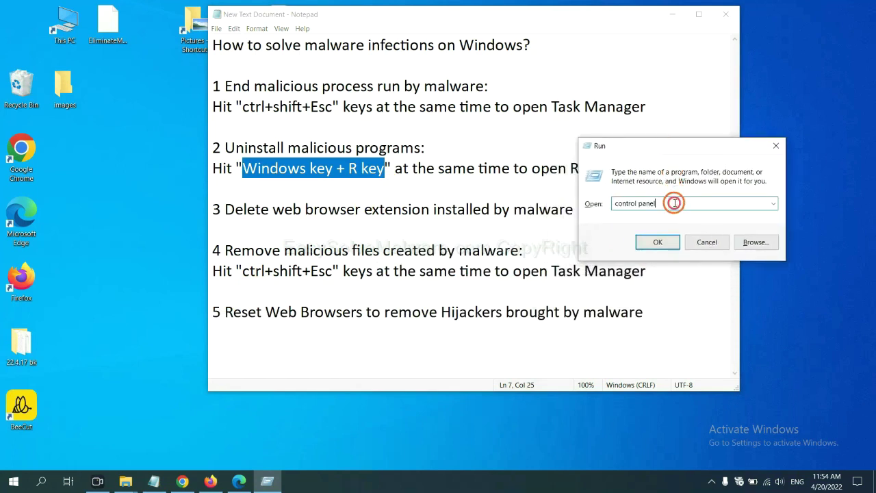
pyautogui.doubleClick(624, 203)
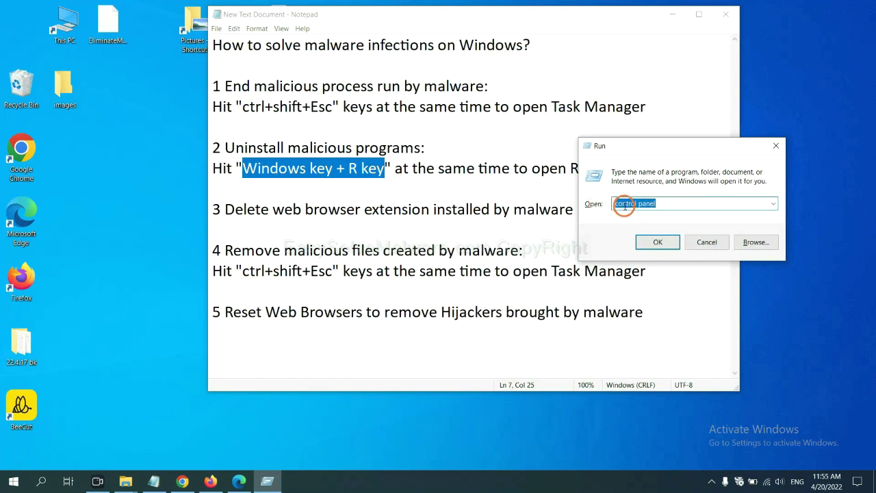
pyautogui.click(657, 248)
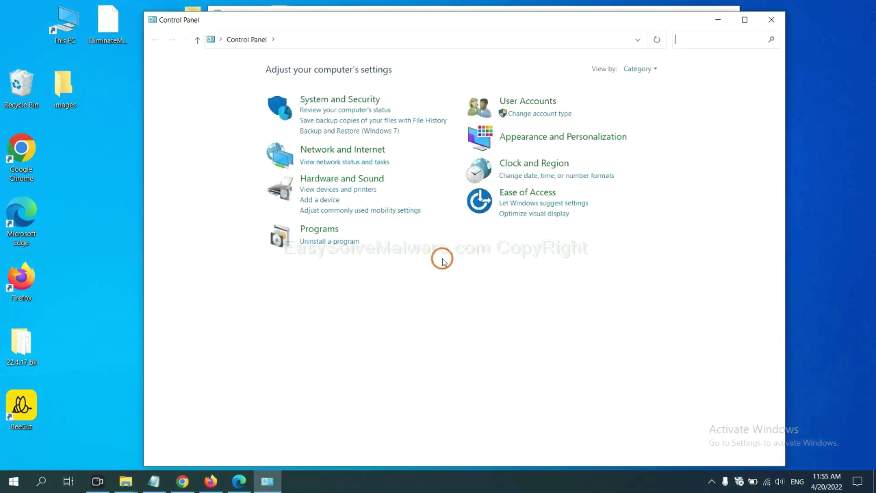
# - Open Programs and Features, select Xiph.Org Open Codecs, then close the installed programs list
pyautogui.click(346, 243)
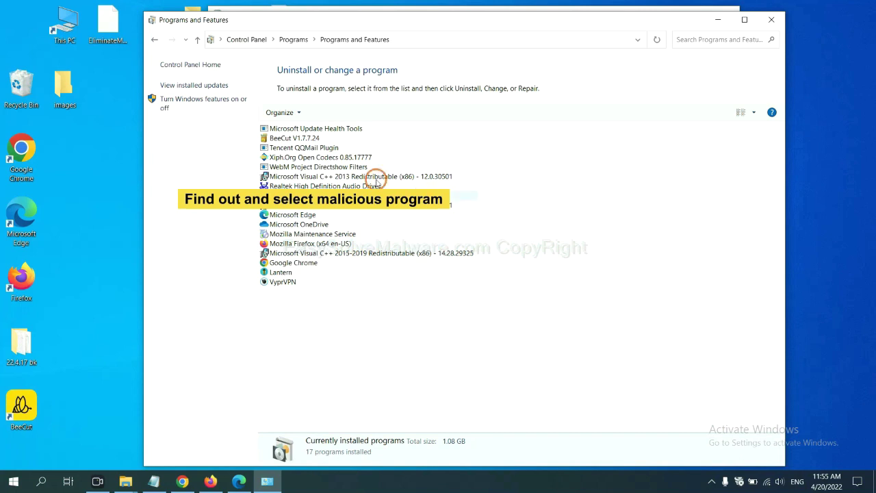
pyautogui.click(340, 156)
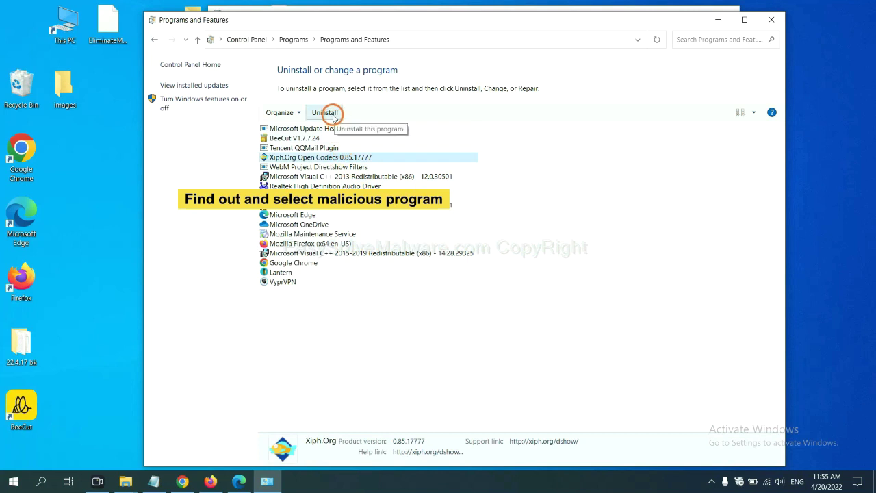
pyautogui.click(776, 22)
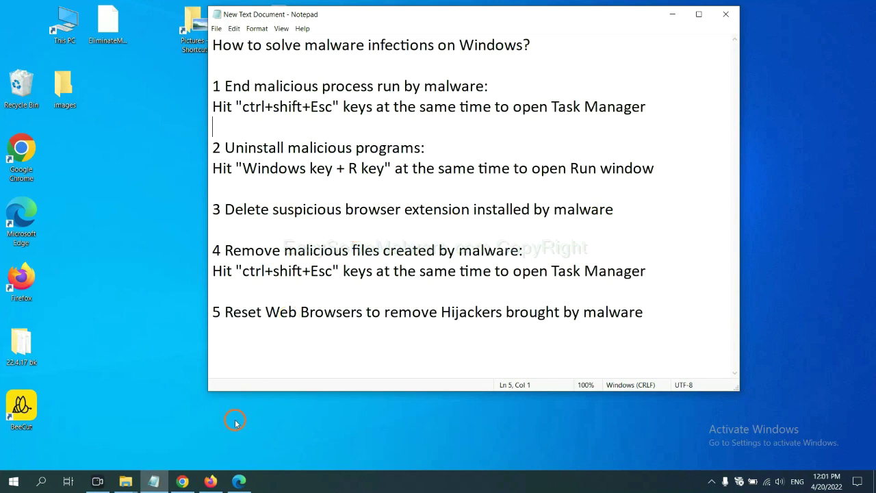
# - Switch to Chrome and open its Extensions page, where Scroll To Top is listed
pyautogui.click(182, 481)
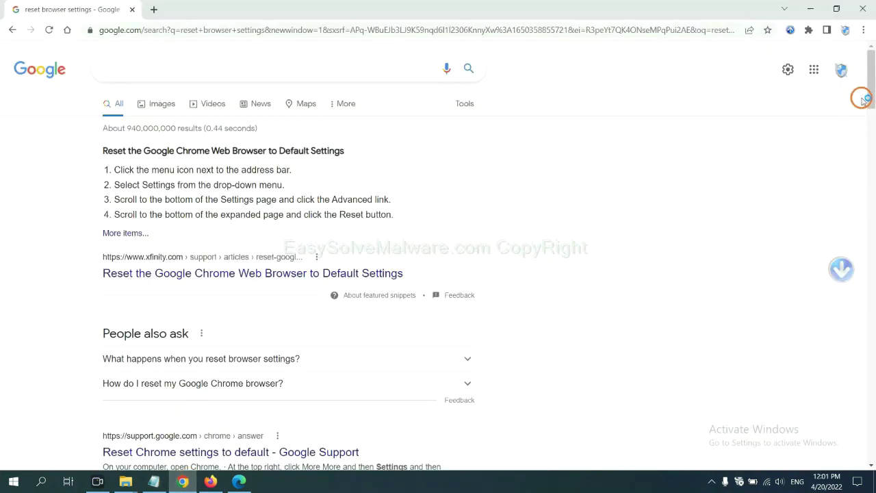
pyautogui.click(864, 30)
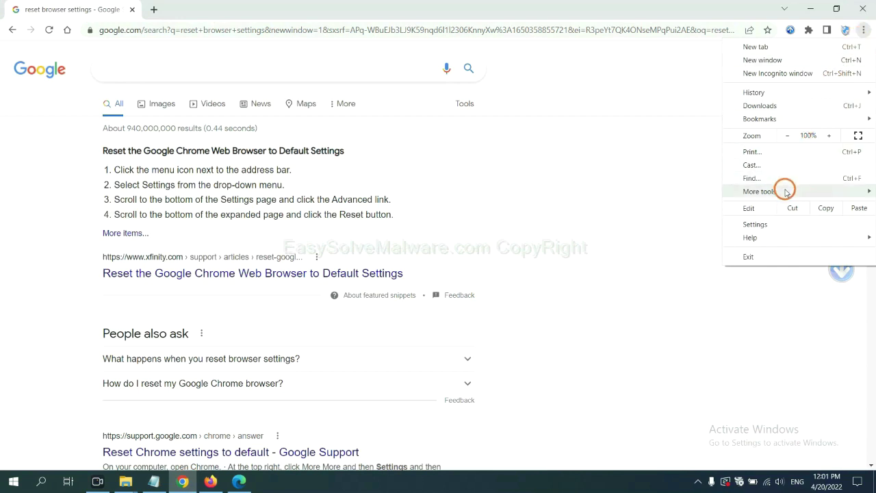
pyautogui.moveTo(786, 191)
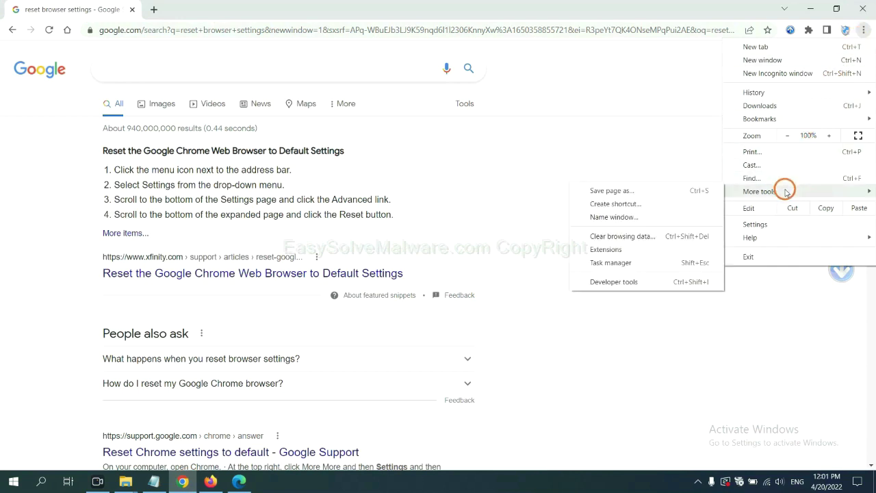
pyautogui.click(645, 248)
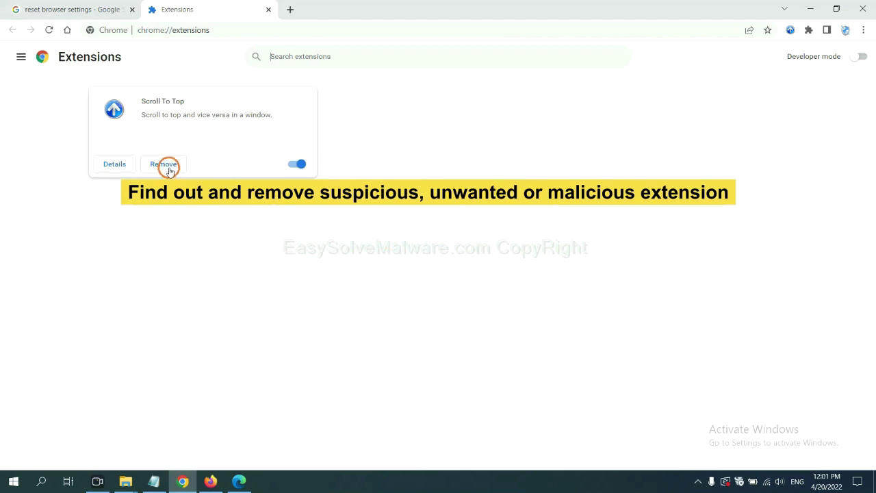
# - In Firefox's Add-ons Manager, choose Remove for the GIPHY for Firefox extension
pyautogui.click(209, 481)
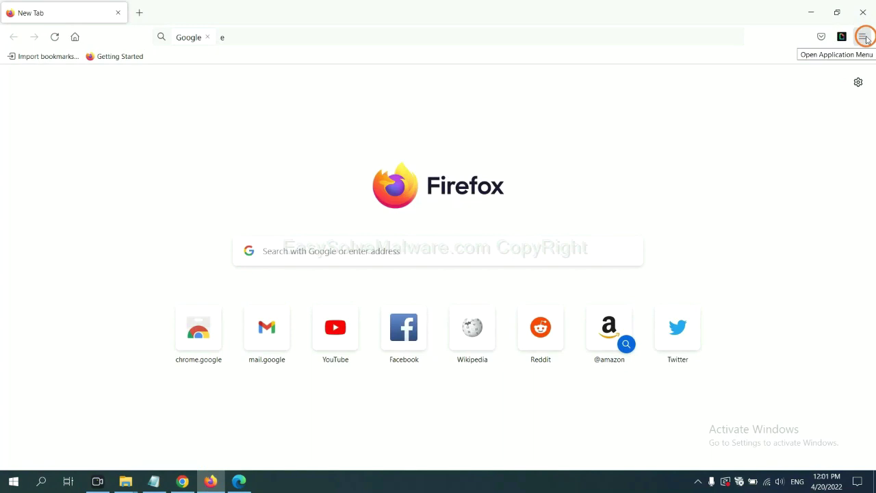
pyautogui.click(864, 37)
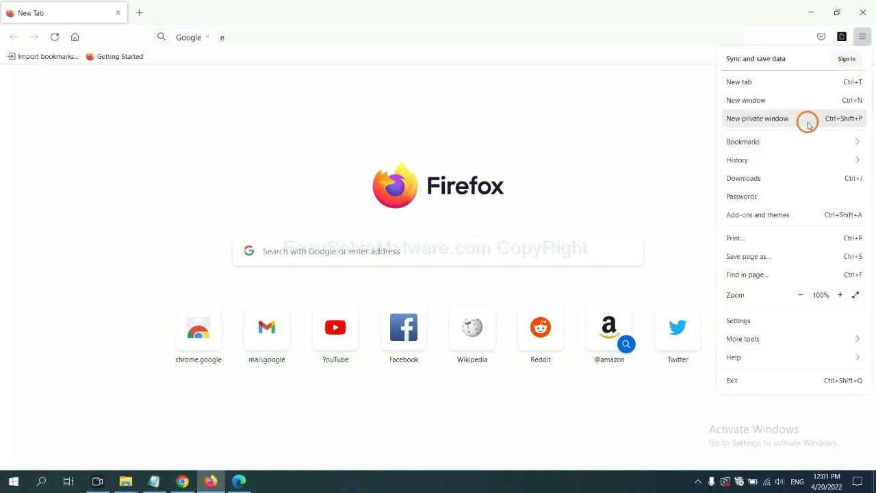
pyautogui.click(760, 215)
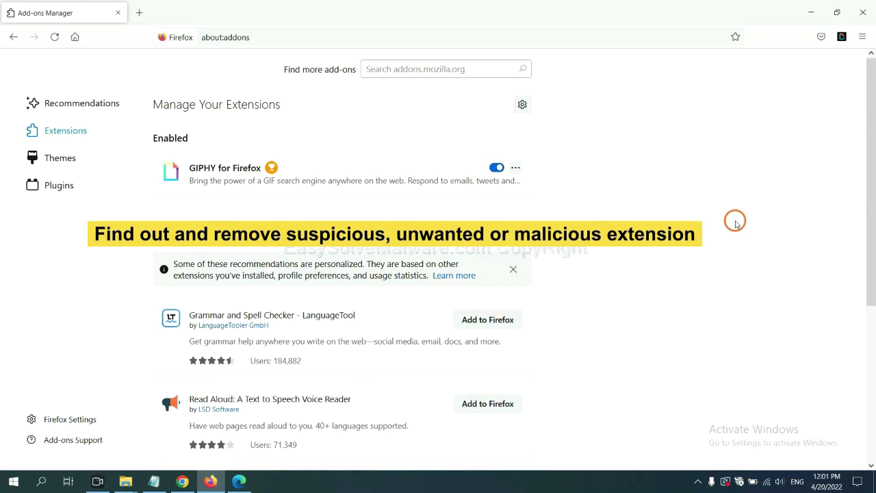
pyautogui.click(515, 168)
pyautogui.click(528, 185)
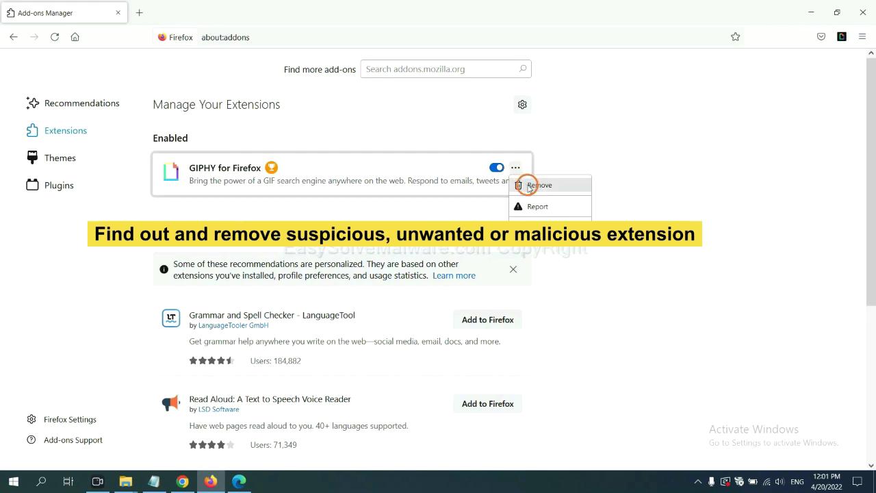
pyautogui.click(238, 483)
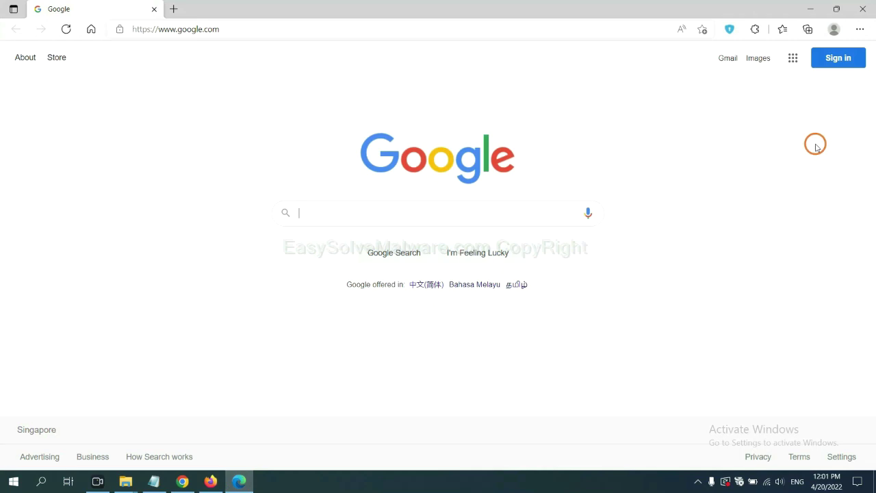
# - Open Edge's Manage extensions page and remove the ArcVpn Free Fast VPN Proxy extension
pyautogui.click(859, 30)
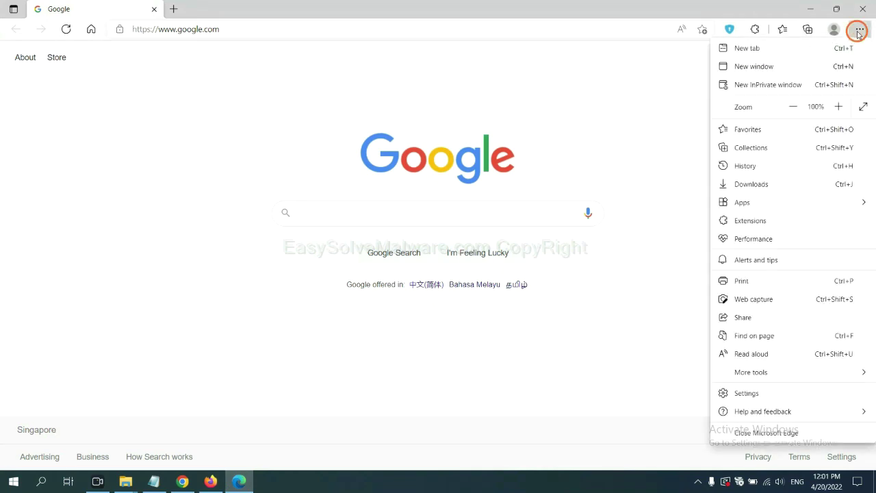
pyautogui.rightClick(755, 223)
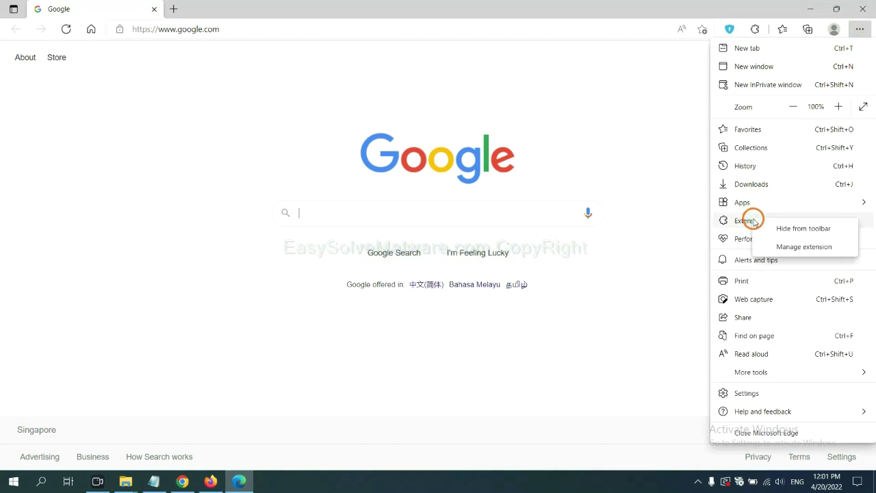
pyautogui.click(787, 248)
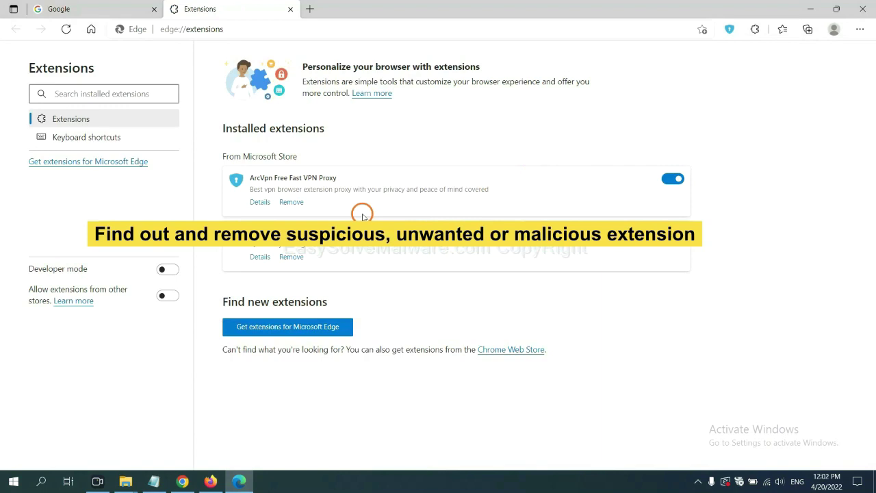
pyautogui.click(292, 202)
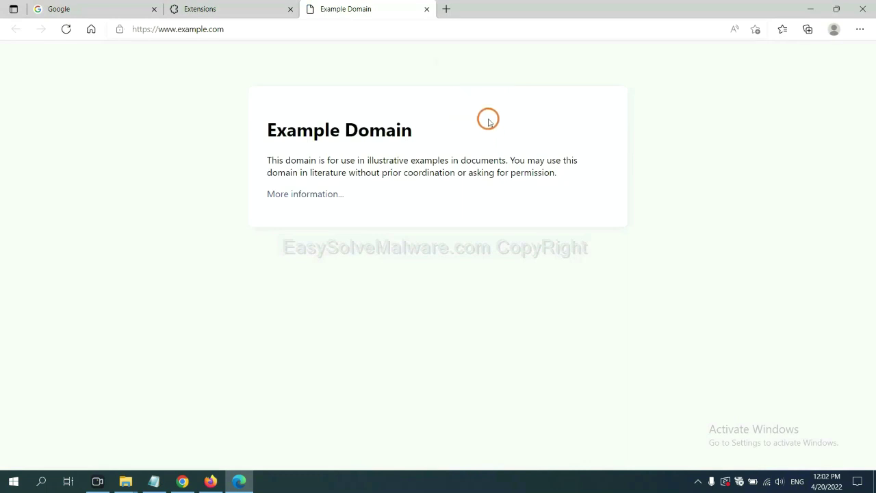
# - Highlight the step 4 registry instructions in the Notepad notes
pyautogui.click(871, 484)
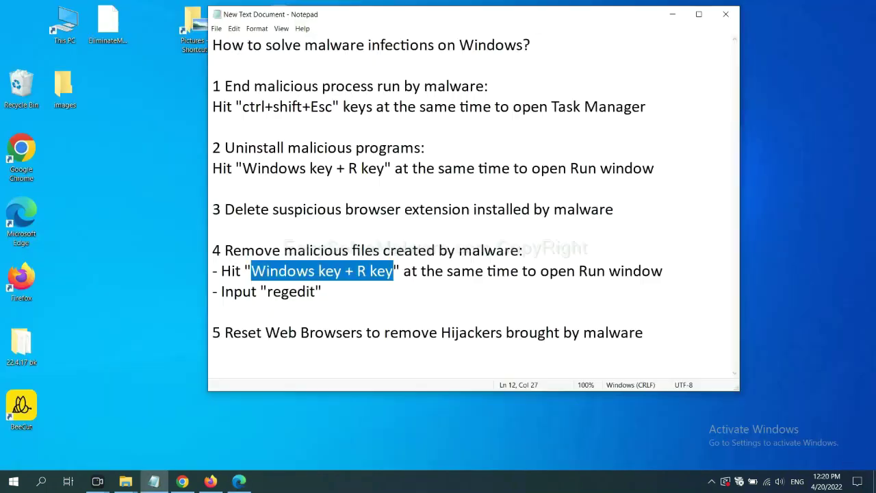
pyautogui.click(594, 269)
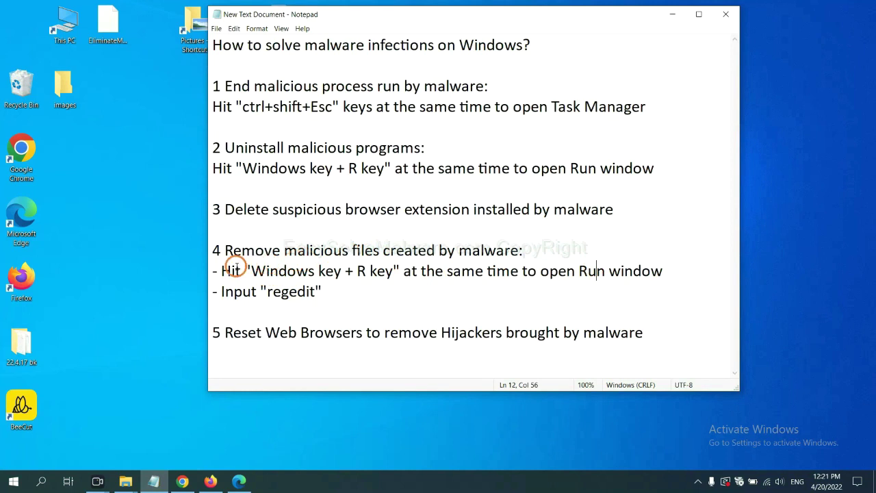
pyautogui.moveTo(226, 270); pyautogui.dragTo(505, 280)
pyautogui.click(505, 281)
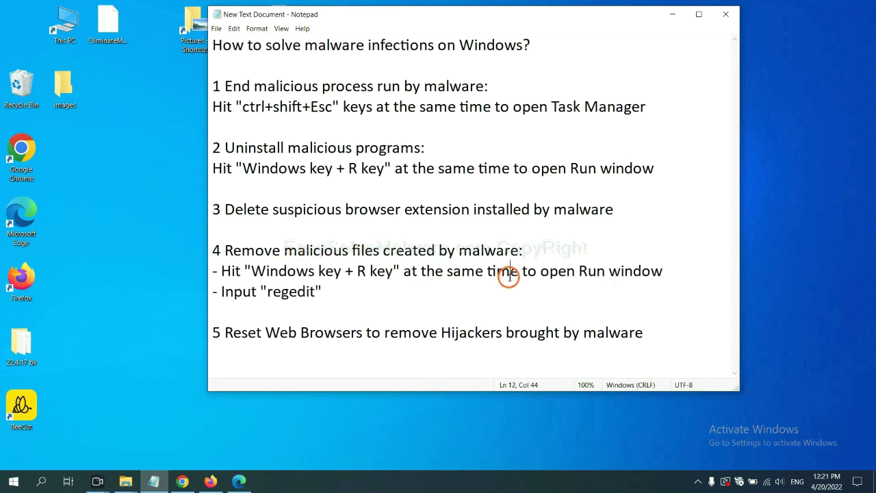
# - Run the regedit command from the Run dialog to open Registry Editor
pyautogui.press('super+r')
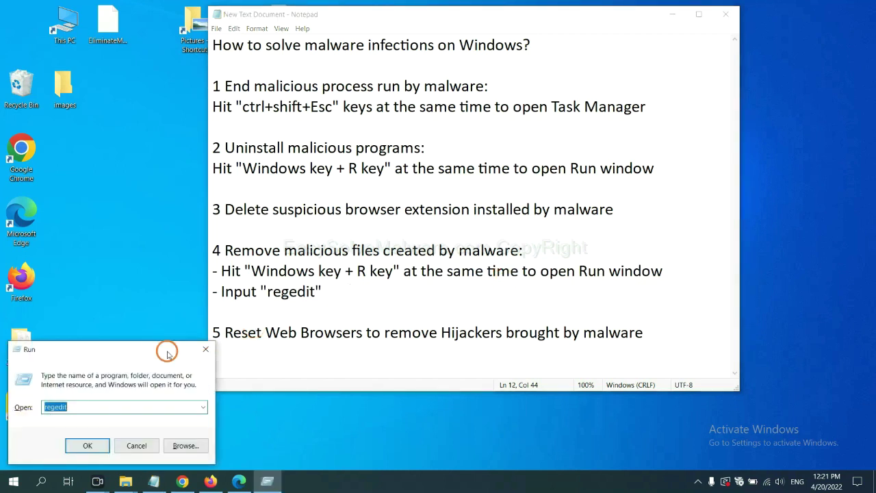
pyautogui.moveTo(165, 349); pyautogui.dragTo(696, 182)
pyautogui.click(638, 237)
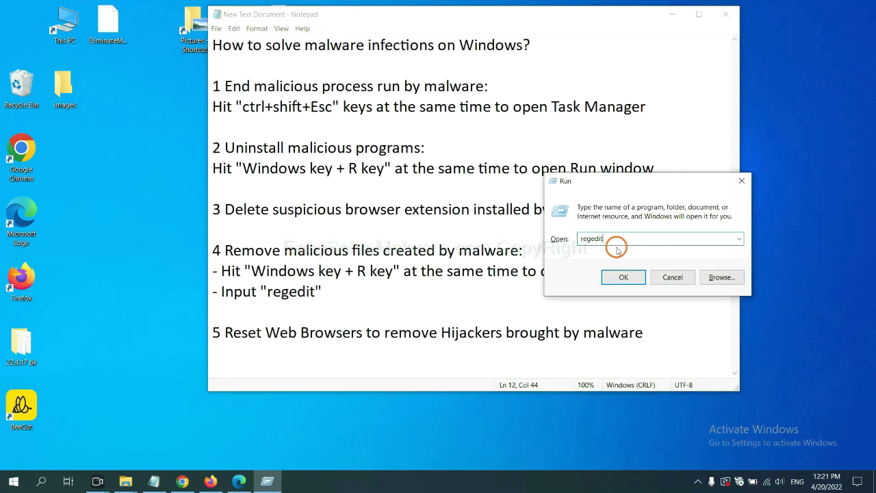
pyautogui.click(623, 277)
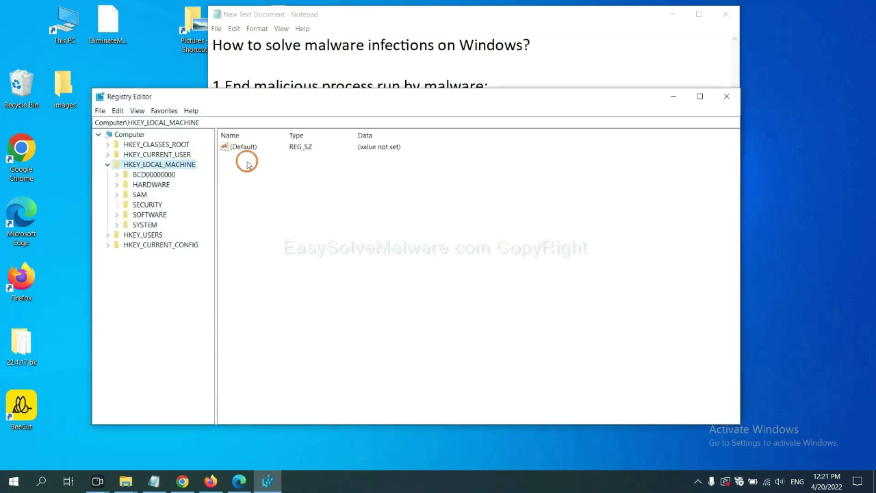
# - Search the registry for 'beecut', landing on FEATURE_BROWSER_EMULATION with the BeeCut.exe value
pyautogui.click(119, 112)
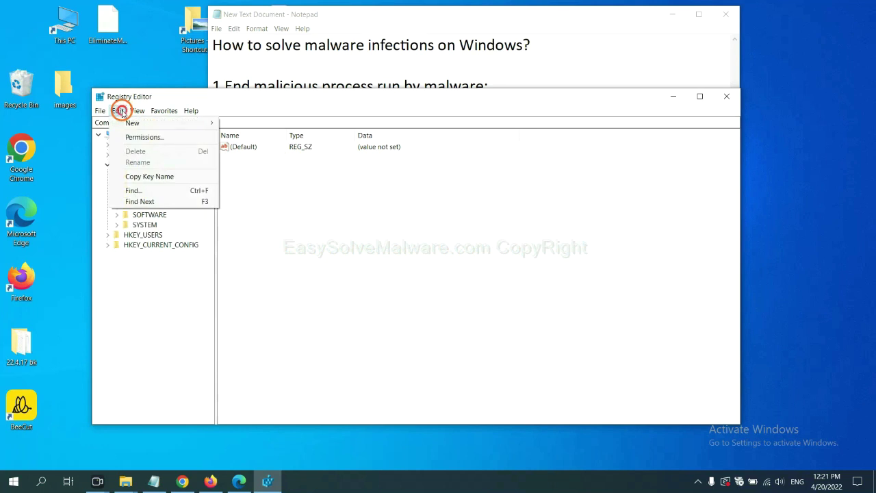
pyautogui.click(153, 191)
pyautogui.moveTo(246, 141); pyautogui.dragTo(335, 168)
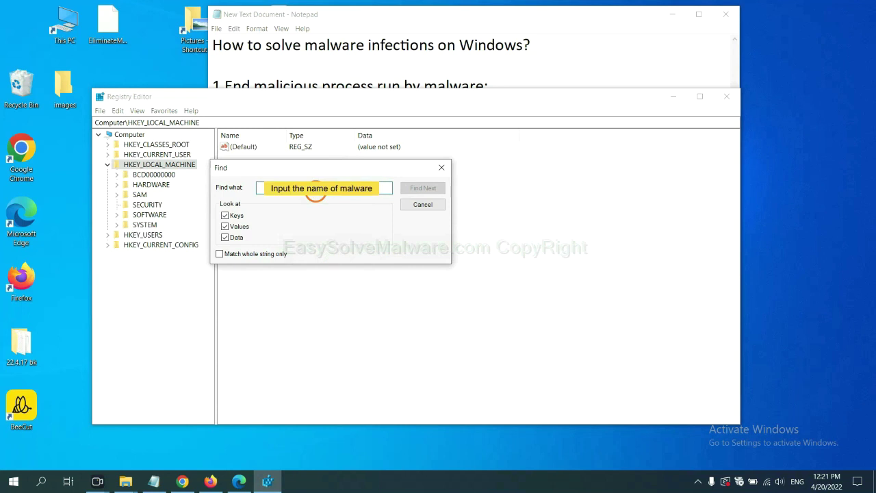
pyautogui.write('be')
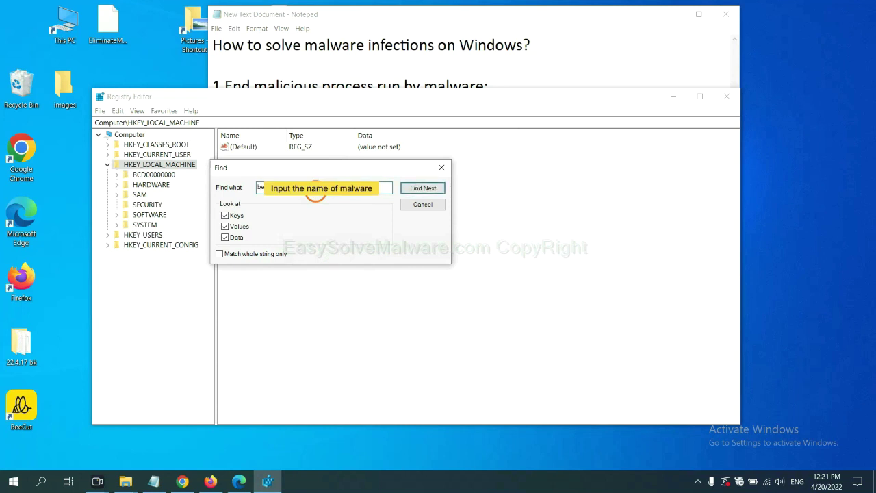
pyautogui.write('ecut')
pyautogui.click(423, 189)
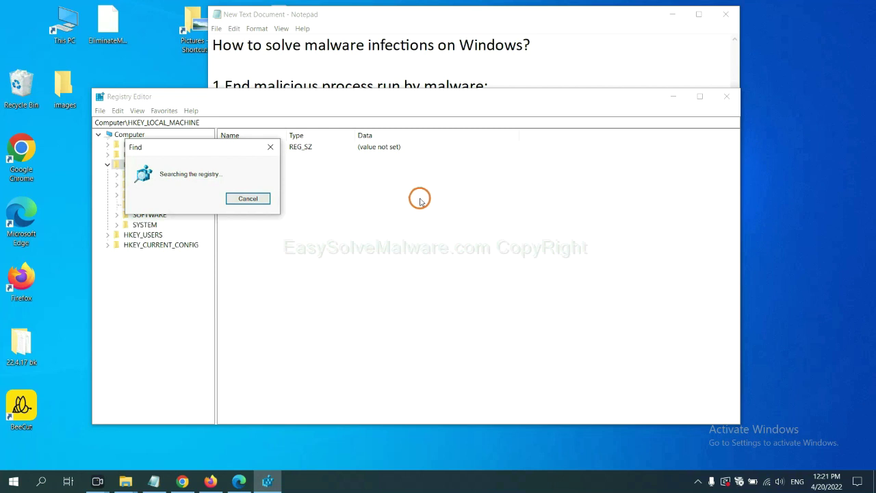
pyautogui.moveTo(216, 143); pyautogui.dragTo(353, 148)
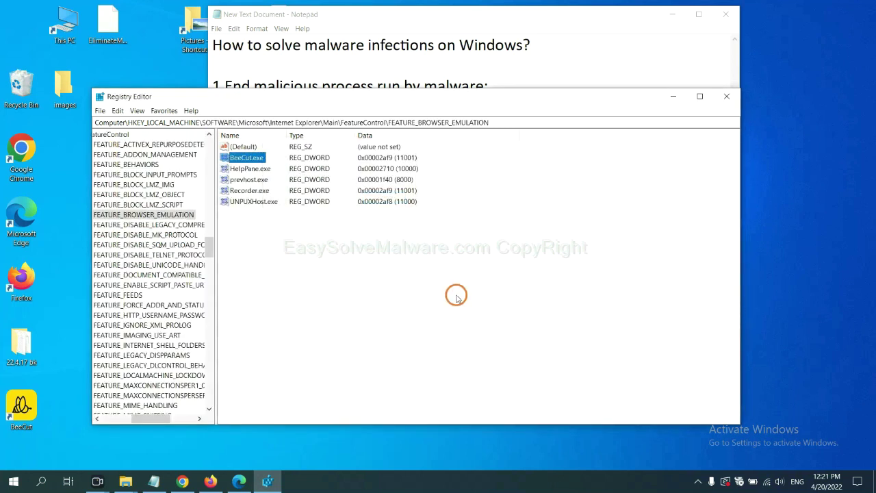
pyautogui.moveTo(148, 420)
pyautogui.mouseDown()
pyautogui.moveTo(126, 419)
pyautogui.moveTo(143, 417)
pyautogui.mouseUp()
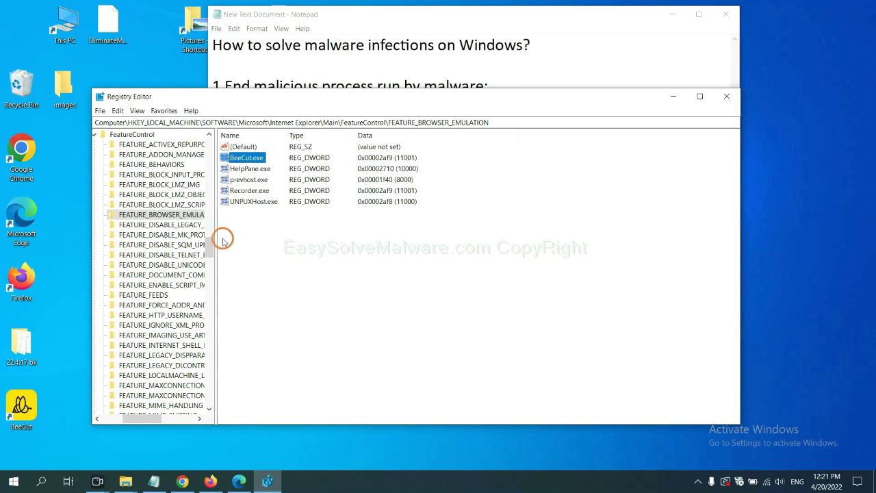
pyautogui.rightClick(178, 216)
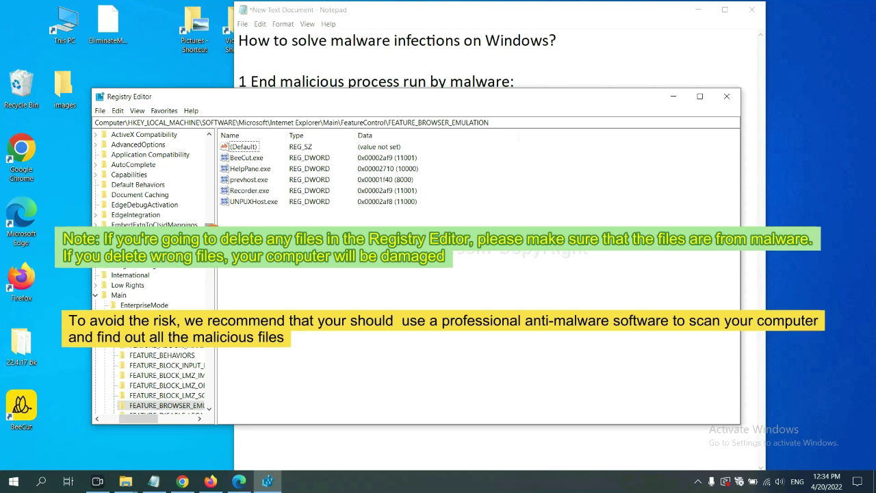
pyautogui.click(307, 282)
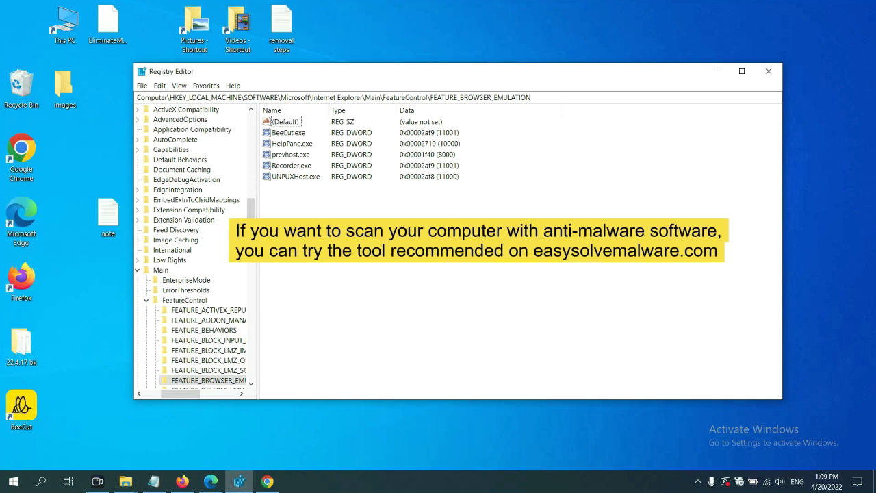
# - Review the easysolvemalware.com removal guide's Quick Menu in Chrome
pyautogui.click(268, 481)
pyautogui.scroll(-1, 635, 309)
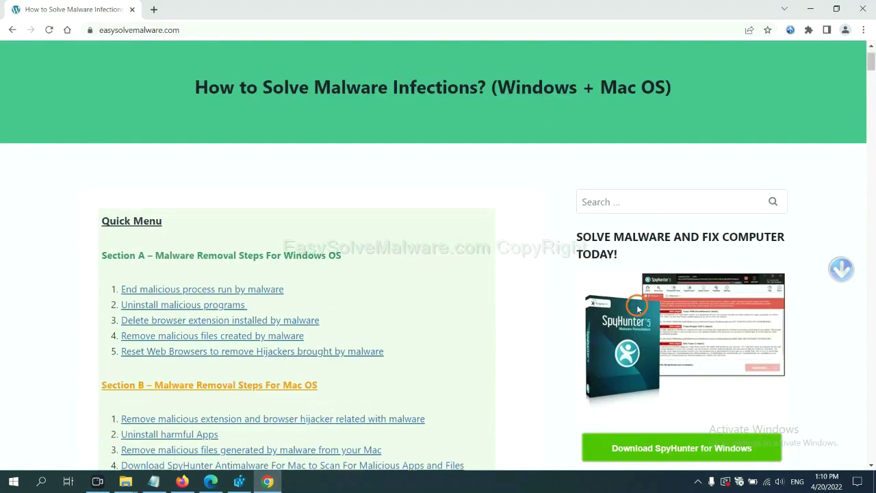
pyautogui.scroll(1, 631, 317)
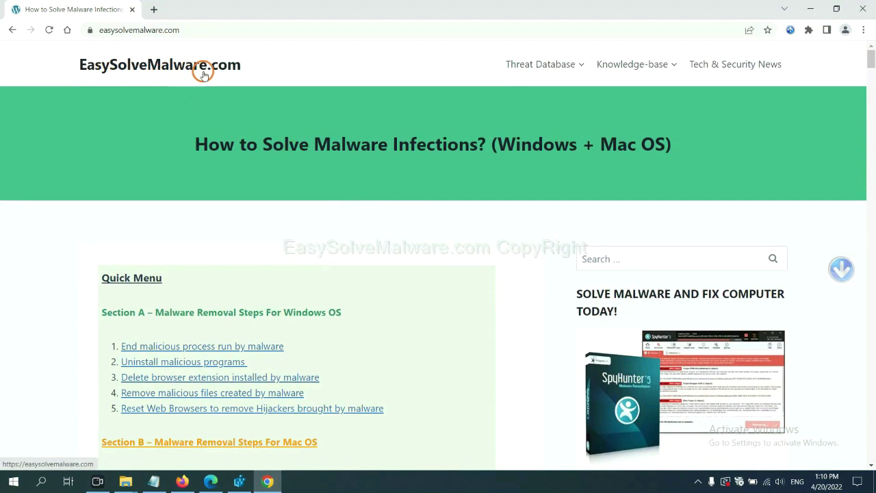
pyautogui.scroll(-3, 714, 303)
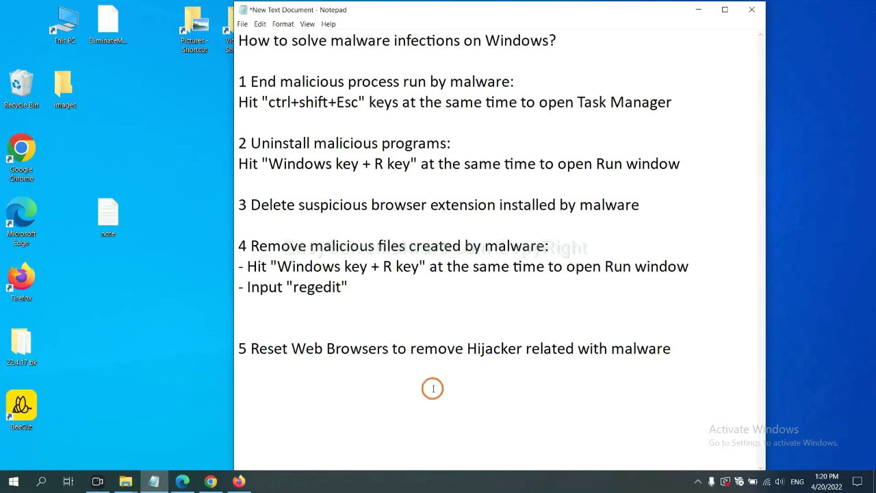
# - Filter Chrome's Settings by 'reset' and bring up the Restore settings to their original defaults confirmation
pyautogui.click(211, 482)
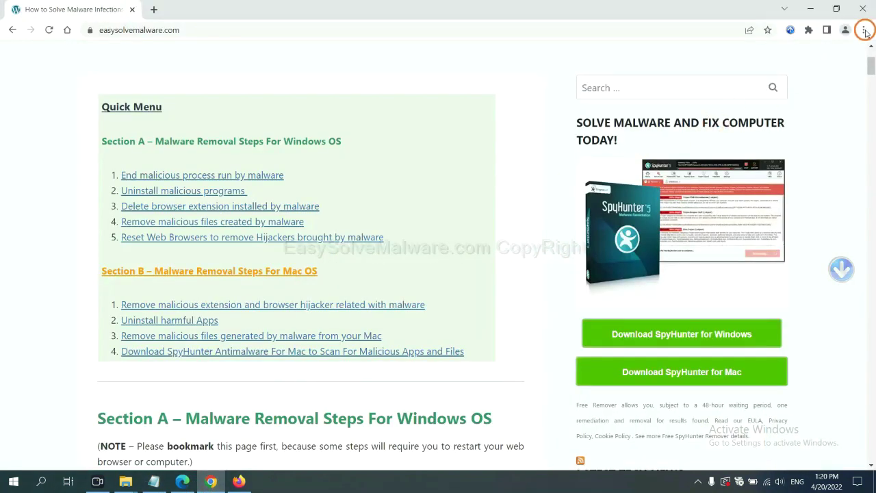
pyautogui.click(865, 31)
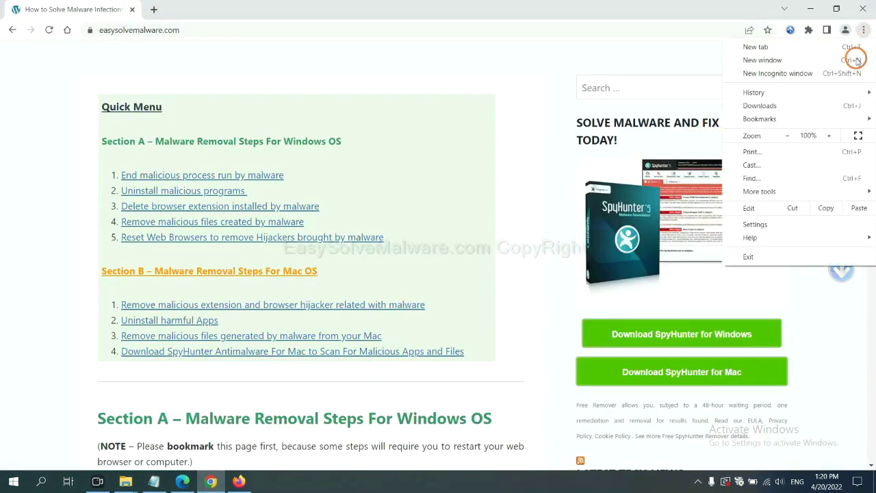
pyautogui.click(767, 223)
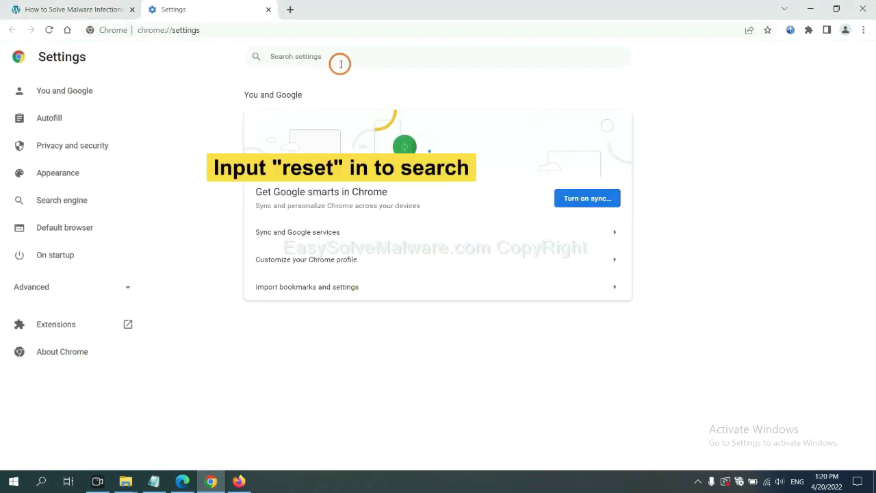
pyautogui.write('reset')
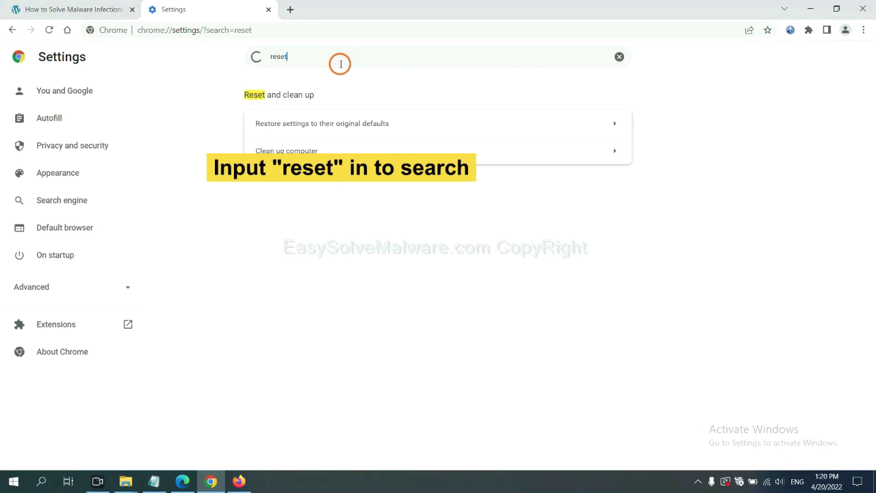
pyautogui.click(377, 124)
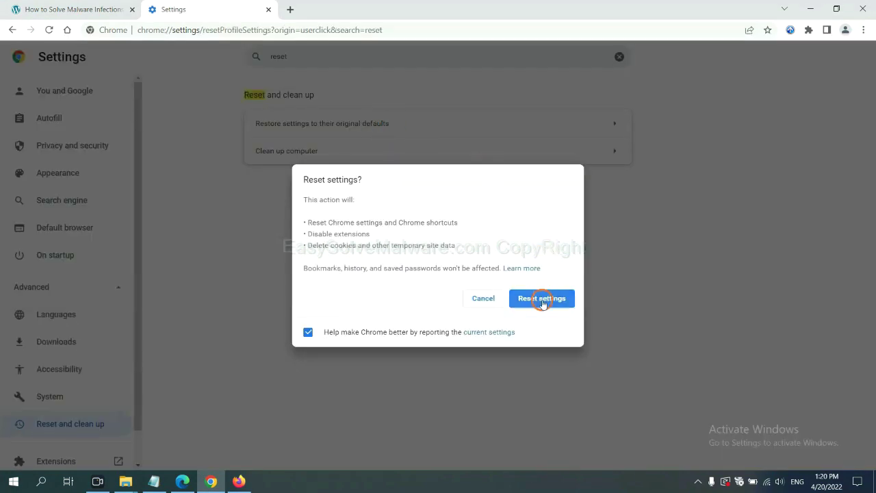
# - Refresh Firefox to its default settings from the Troubleshooting Information page
pyautogui.click(241, 475)
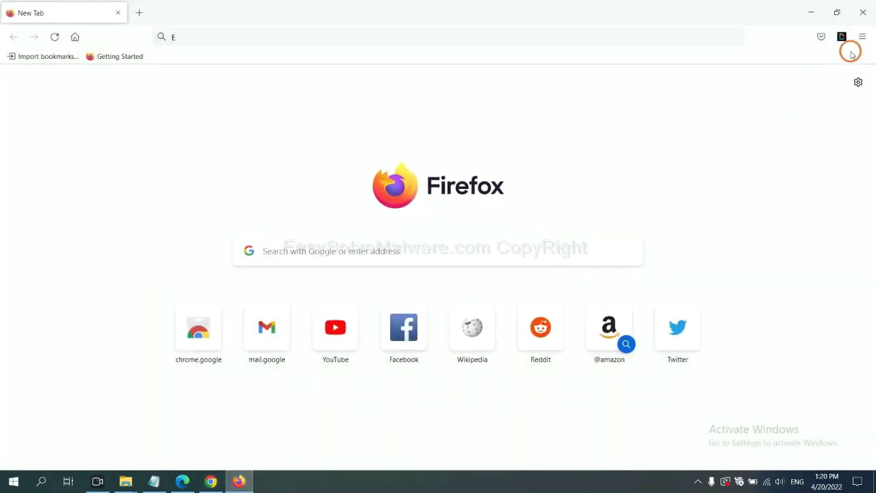
pyautogui.click(863, 38)
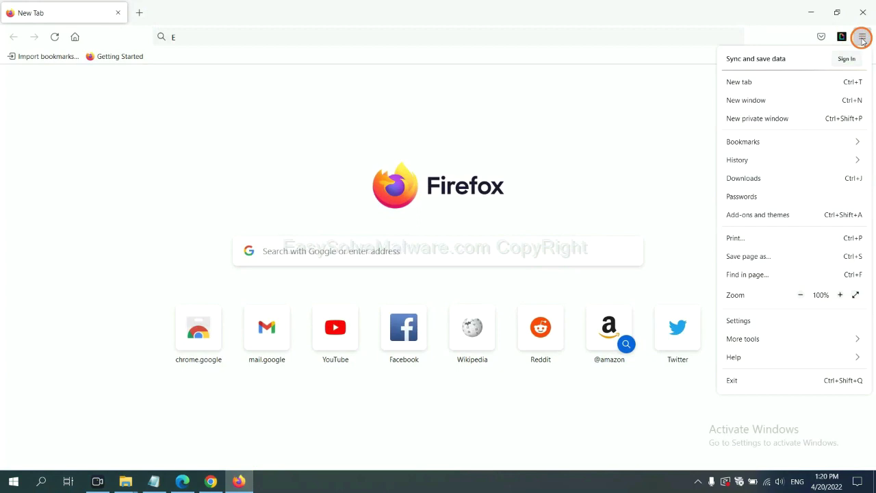
pyautogui.click(755, 356)
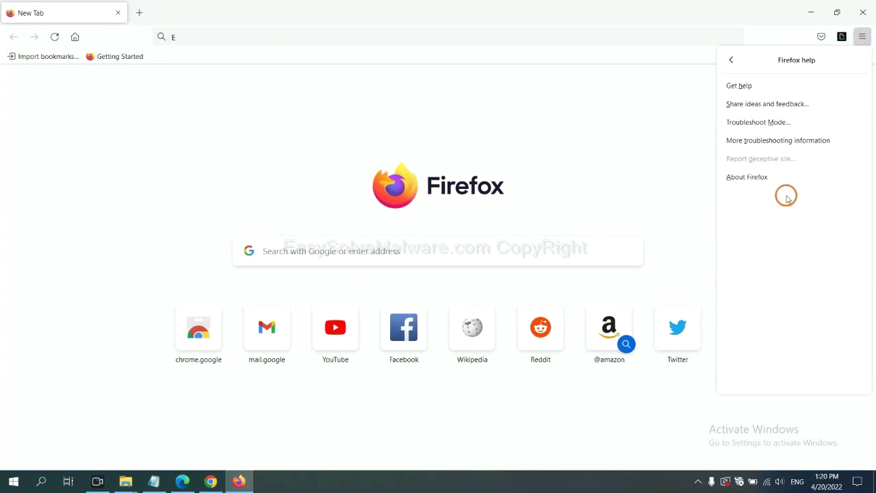
pyautogui.click(770, 142)
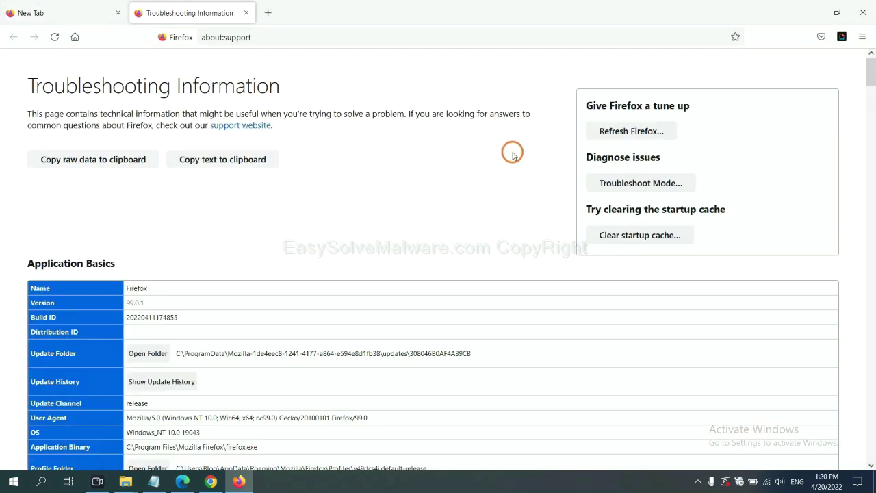
pyautogui.click(616, 135)
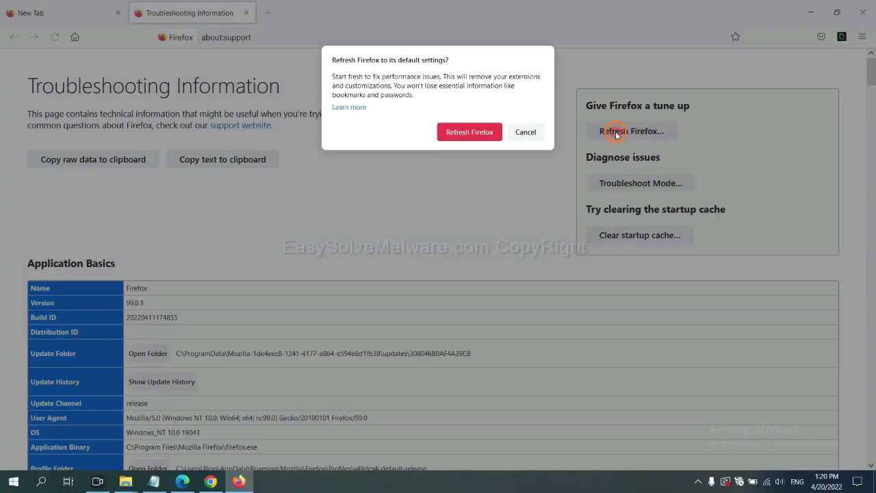
pyautogui.click(478, 136)
pyautogui.click(182, 482)
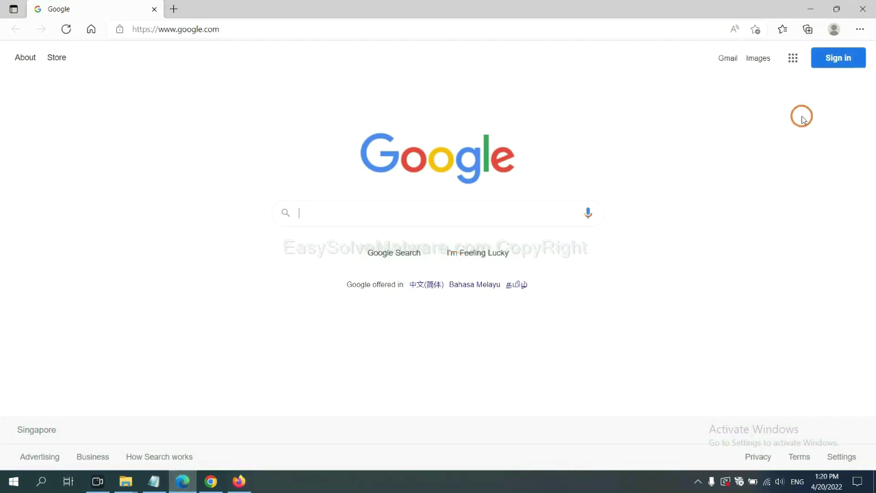
# - Search Edge's Settings for 'reset' and confirm restoring settings to their default values
pyautogui.click(860, 28)
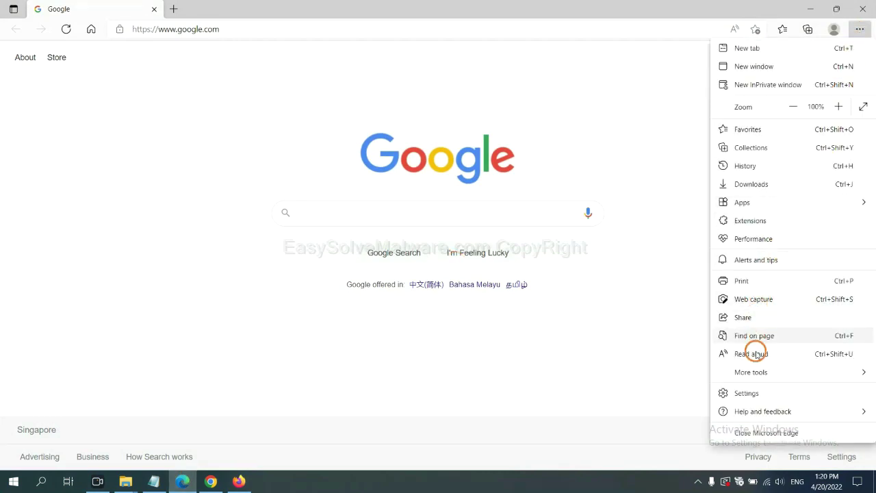
pyautogui.click(756, 394)
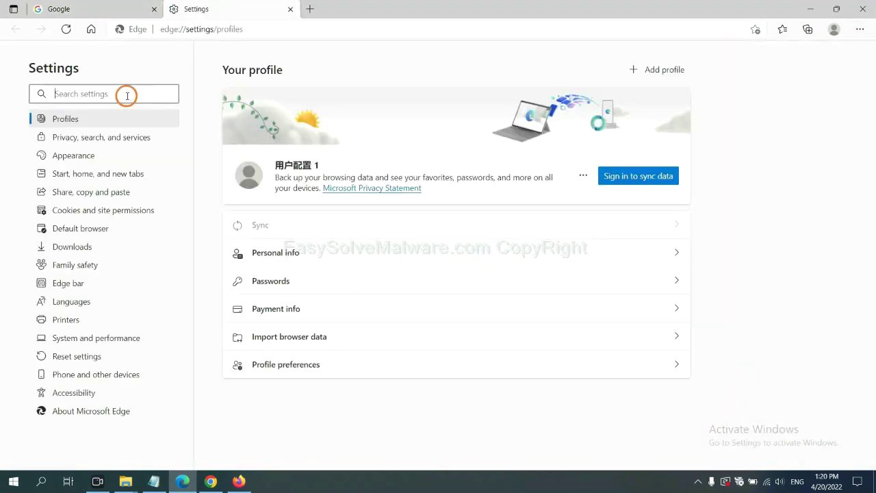
pyautogui.write('re')
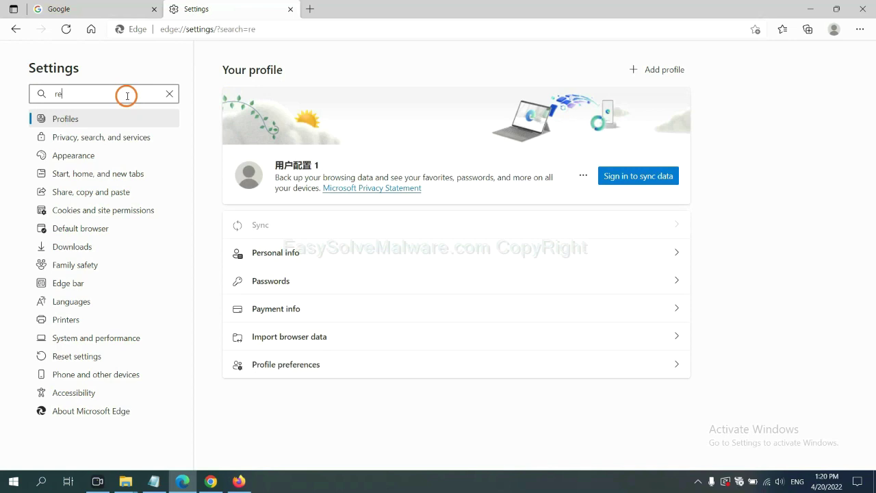
pyautogui.write('set')
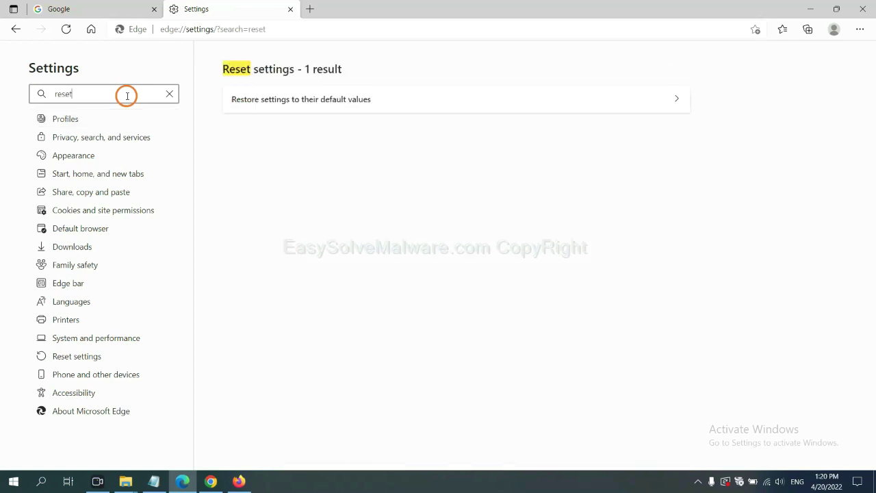
pyautogui.click(308, 98)
pyautogui.click(368, 305)
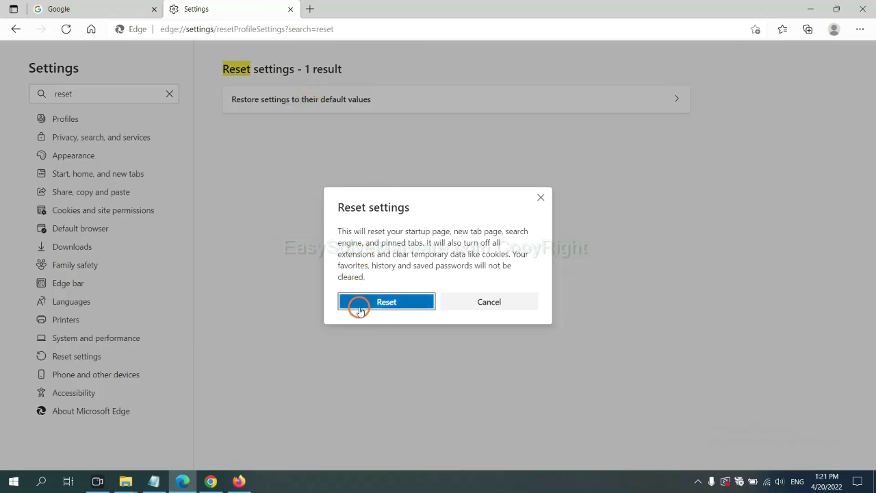